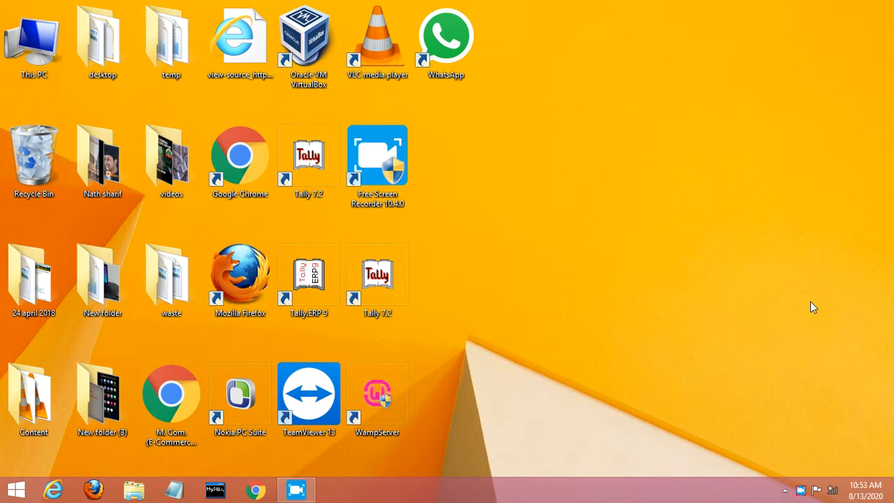
Step: Open a File Explorer window at This PC showing the computer's folders and drives
{"action": "key", "text": "super+e"}
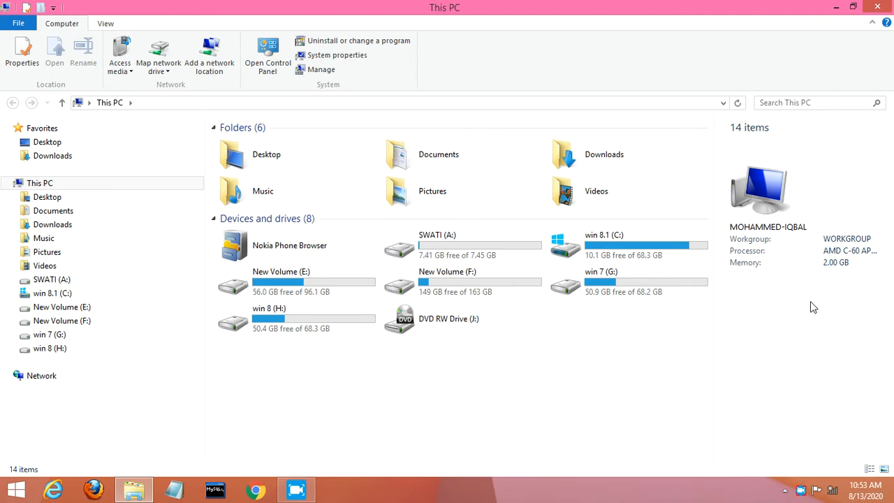
{"action": "key", "text": "Left"}
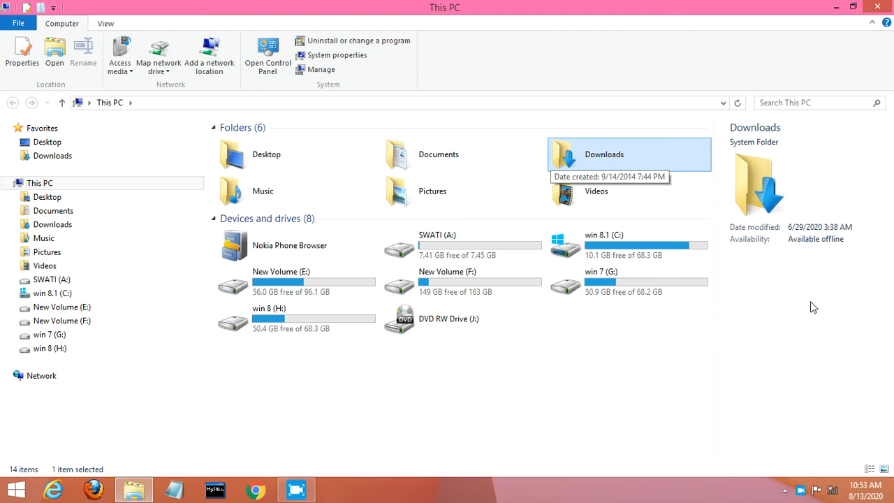
{"action": "key", "text": "Down"}
{"action": "key", "text": "Left"}
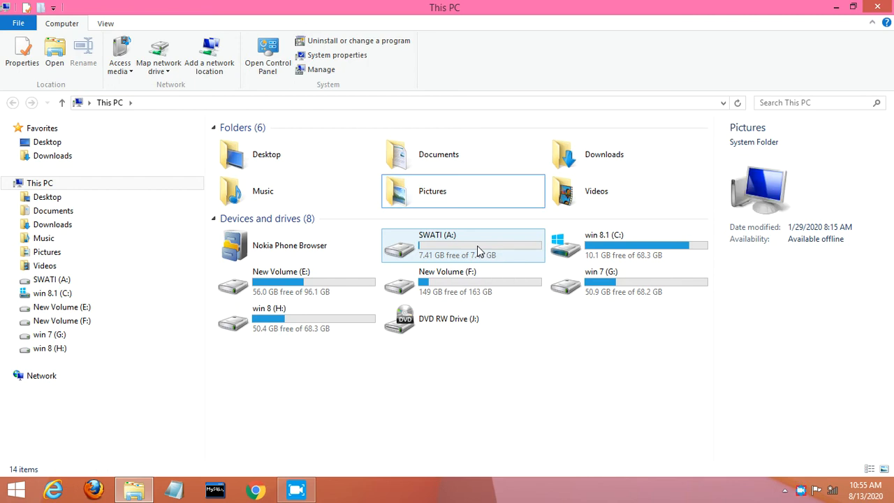
{"action": "right_click", "coordinate": [478, 247]}
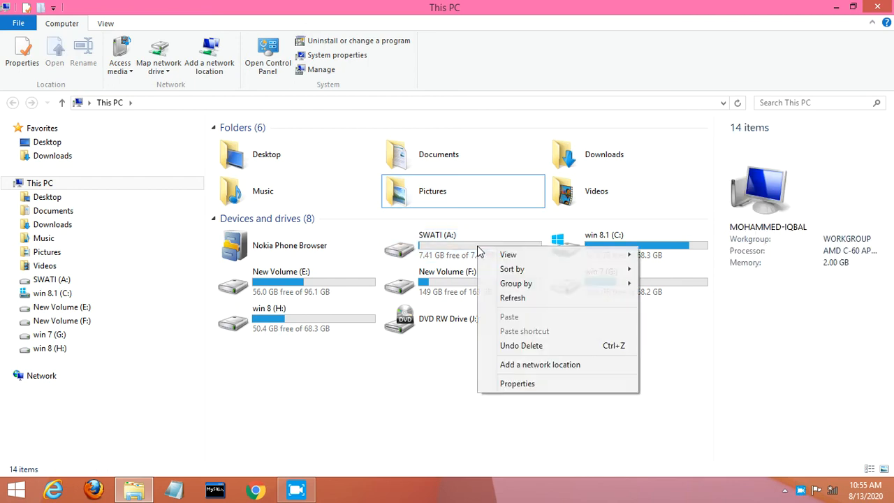
{"action": "left_click", "coordinate": [517, 388]}
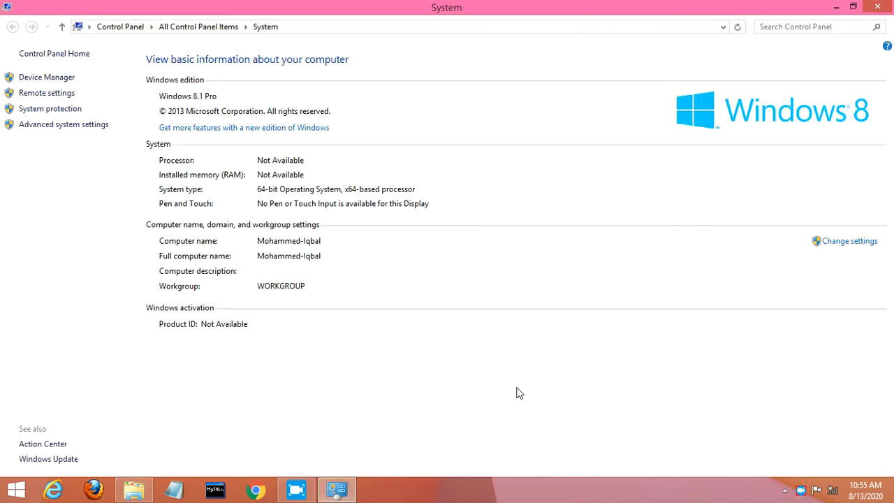
{"action": "left_click", "coordinate": [876, 10]}
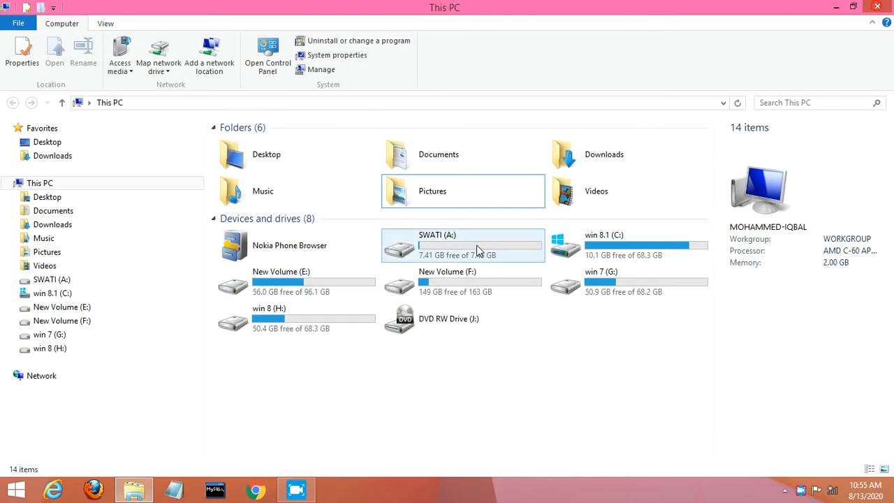
Step: Open the properties of drive A: and show its ReadyBoost settings
{"action": "right_click", "coordinate": [478, 250]}
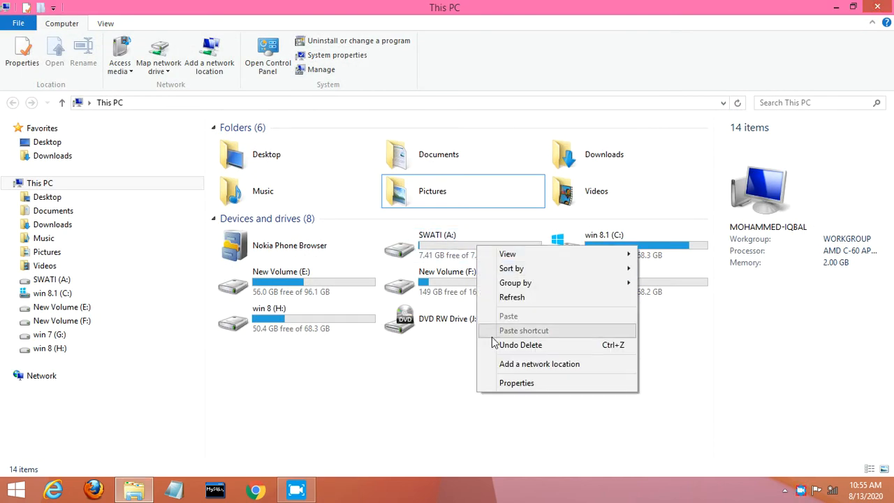
{"action": "left_click", "coordinate": [508, 384]}
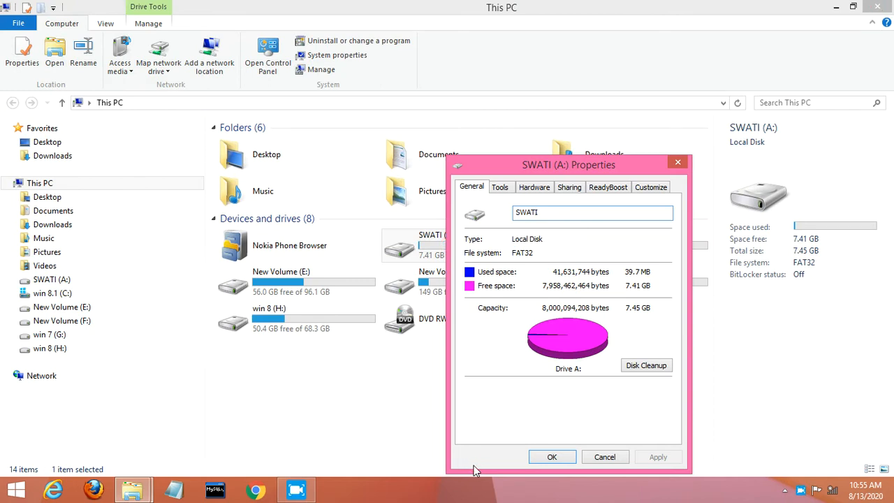
{"action": "left_click", "coordinate": [604, 187]}
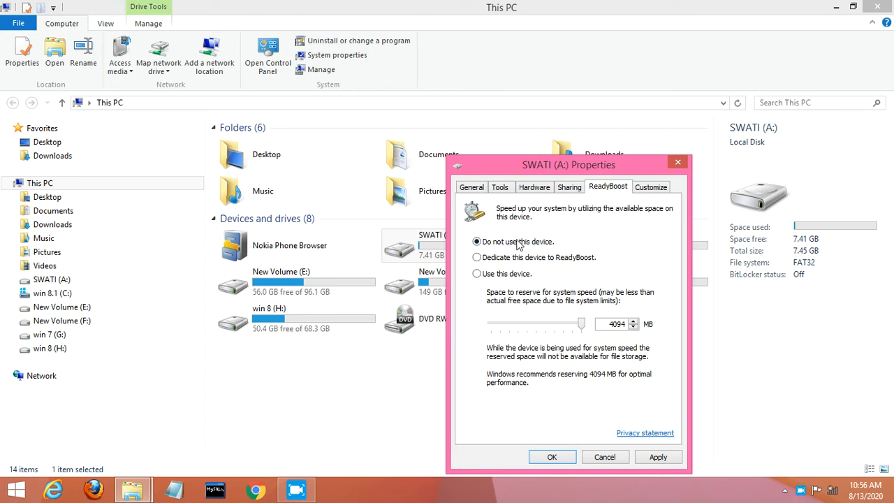
Step: Set ReadyBoost on drive A: to use this device with 2550 MB reserved for system speed, and apply it
{"action": "left_click", "coordinate": [485, 276]}
{"action": "left_click", "coordinate": [540, 324]}
{"action": "left_click", "coordinate": [540, 324]}
{"action": "left_click", "coordinate": [539, 324]}
{"action": "left_click", "coordinate": [540, 324]}
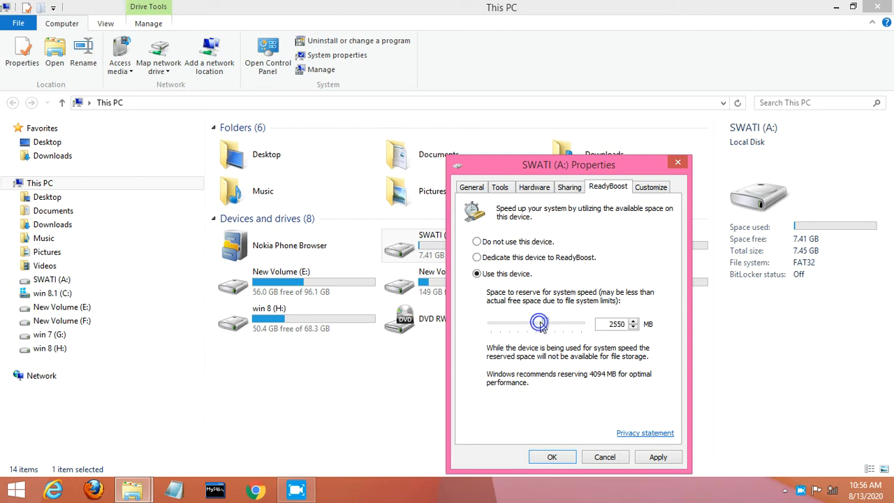
{"action": "left_click", "coordinate": [540, 324]}
{"action": "left_click", "coordinate": [540, 323]}
{"action": "left_click_drag", "start_coordinate": [575, 166], "coordinate": [689, 151]}
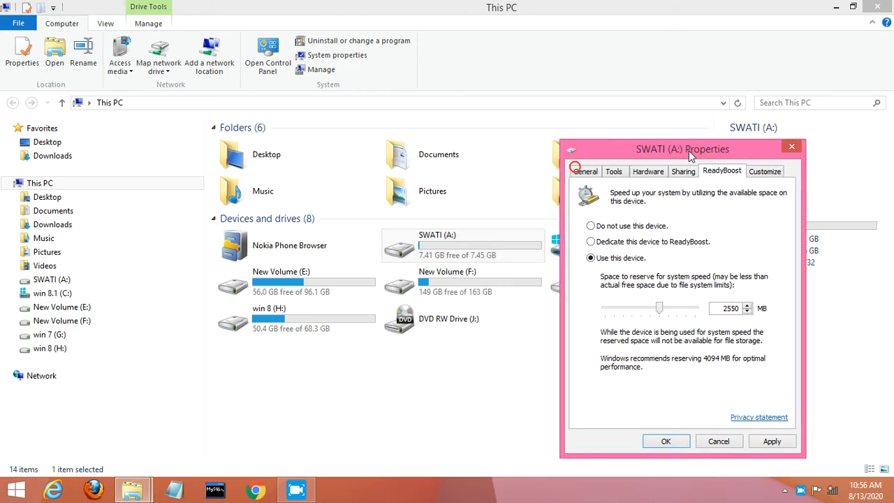
{"action": "left_click", "coordinate": [770, 441]}
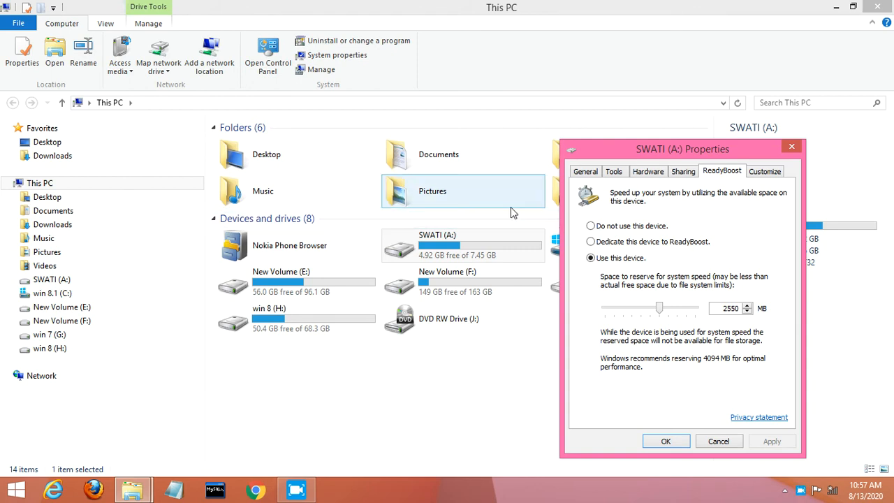
Step: Apply the option dedicating drive A: to ReadyBoost, and switch it back by applying Do not use this device
{"action": "left_click", "coordinate": [591, 242]}
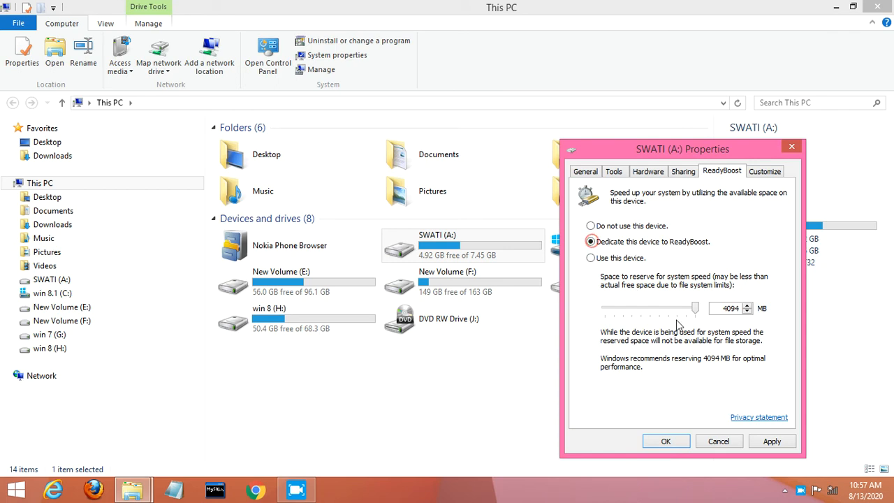
{"action": "left_click", "coordinate": [762, 440]}
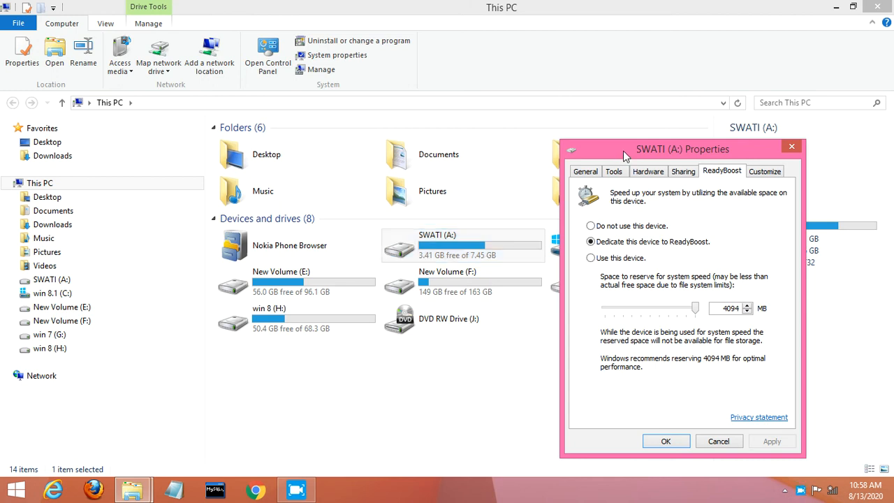
{"action": "left_click_drag", "start_coordinate": [626, 150], "coordinate": [674, 142]}
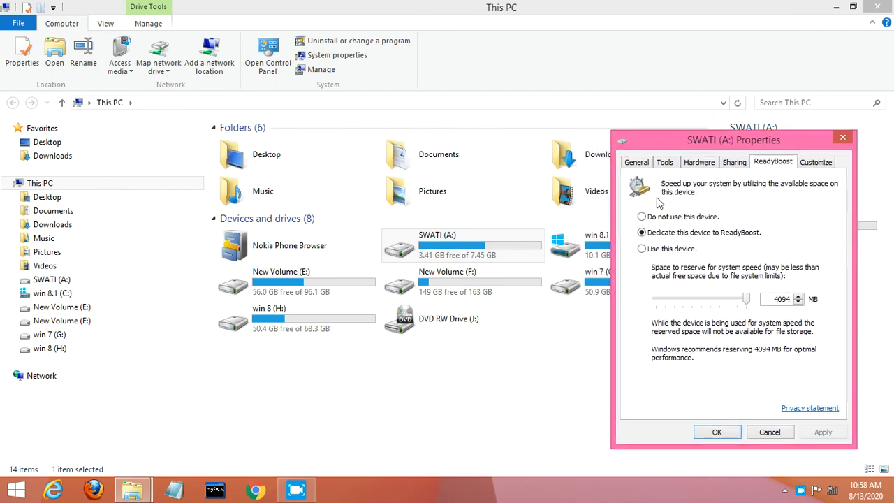
{"action": "left_click", "coordinate": [642, 217]}
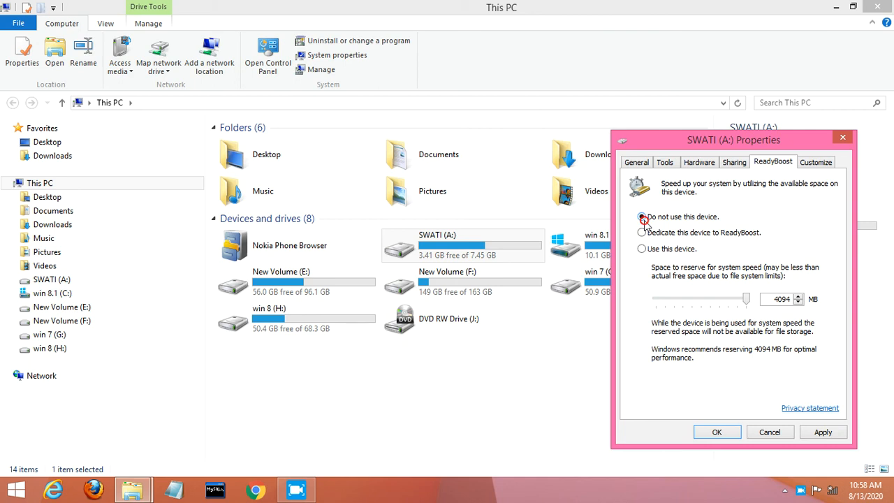
{"action": "left_click", "coordinate": [822, 433]}
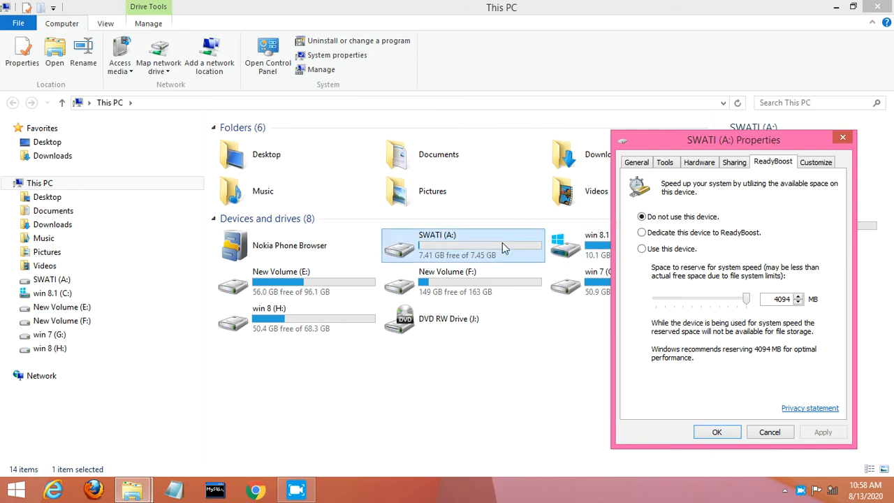
Step: Set drive A: to Use this device for ReadyBoost, reserve 3322 MB of space and apply the setting
{"action": "left_click", "coordinate": [654, 250]}
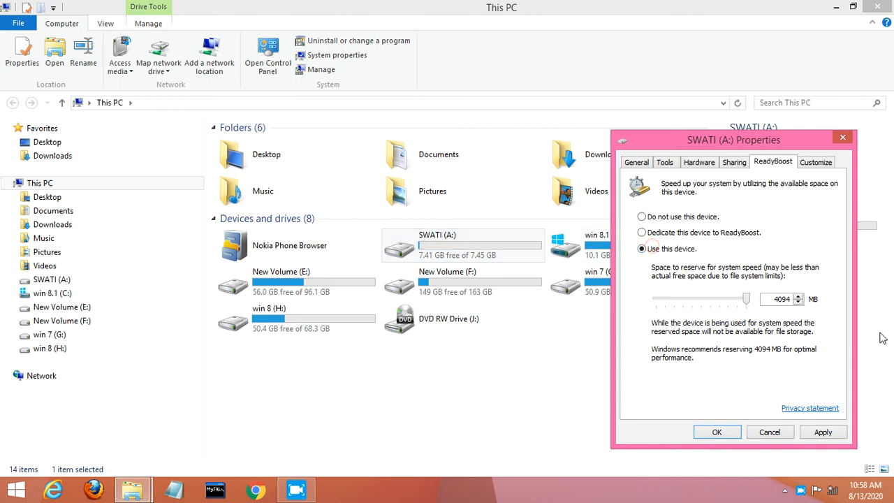
{"action": "left_click", "coordinate": [717, 299]}
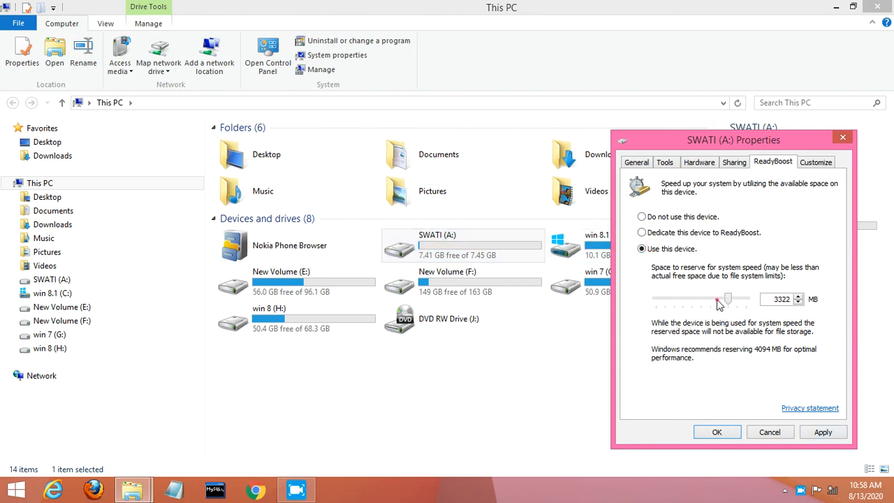
{"action": "left_click", "coordinate": [823, 432]}
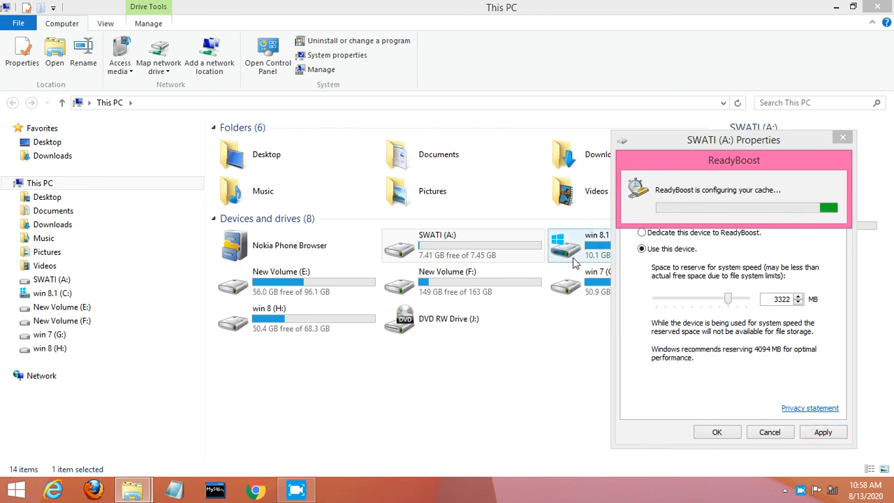
Step: Open drive A: to examine the ReadyBoost.sfcache file among its contents, and return to This PC
{"action": "left_click", "coordinate": [445, 251]}
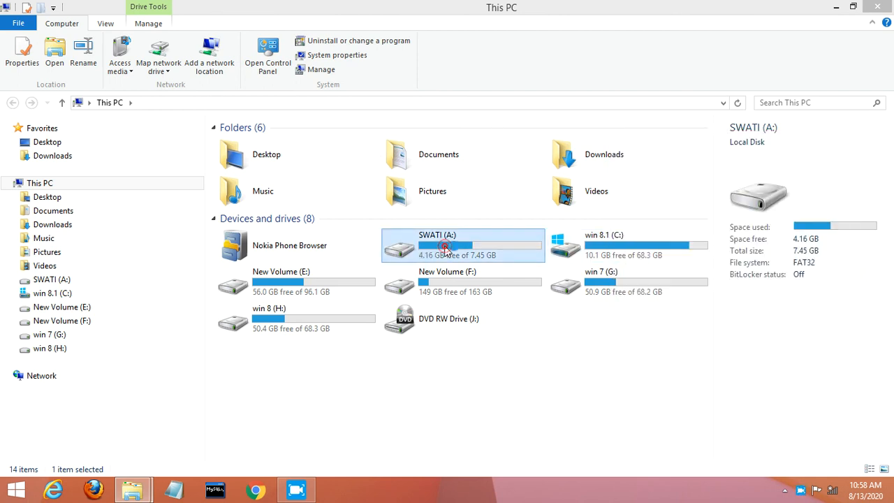
{"action": "double_click", "coordinate": [445, 251]}
{"action": "left_click", "coordinate": [447, 252]}
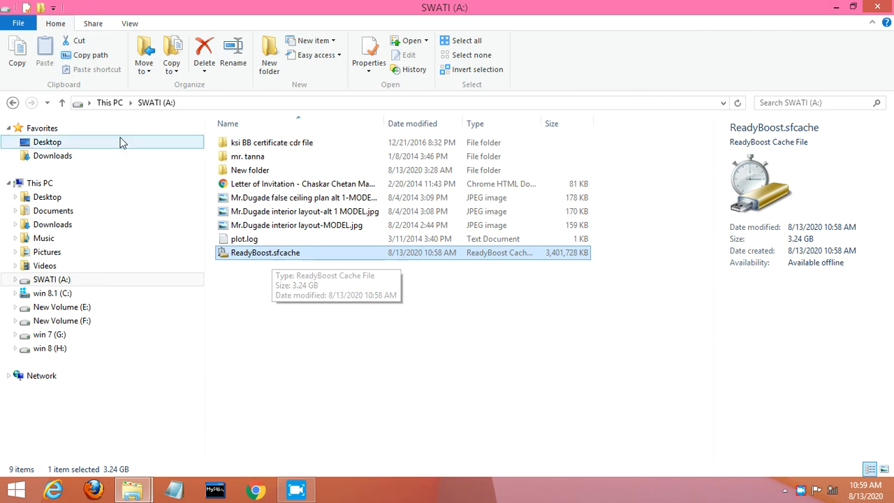
{"action": "left_click", "coordinate": [11, 104]}
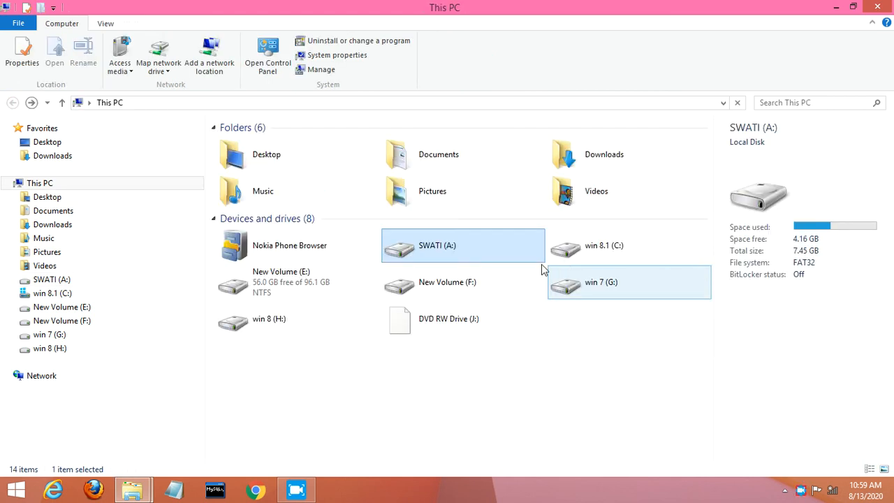
Step: Reopen the properties of drive A: and apply Do not use this device to turn off ReadyBoost
{"action": "right_click", "coordinate": [477, 245]}
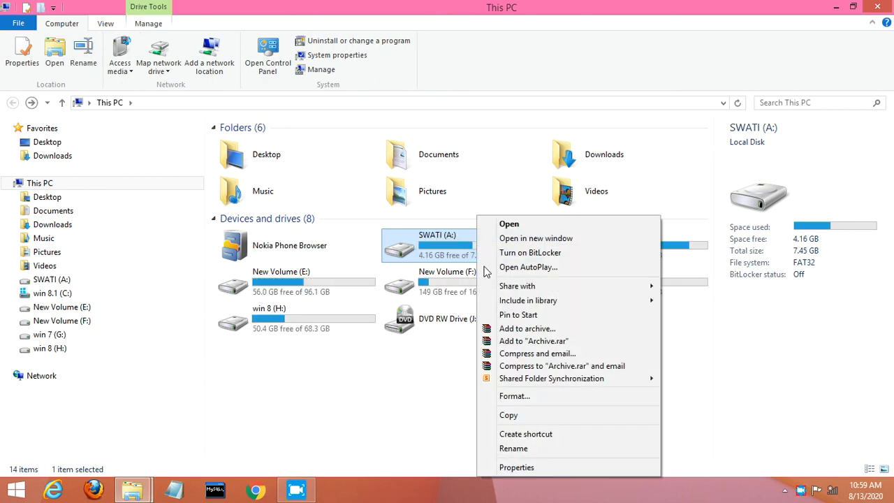
{"action": "left_click", "coordinate": [516, 467]}
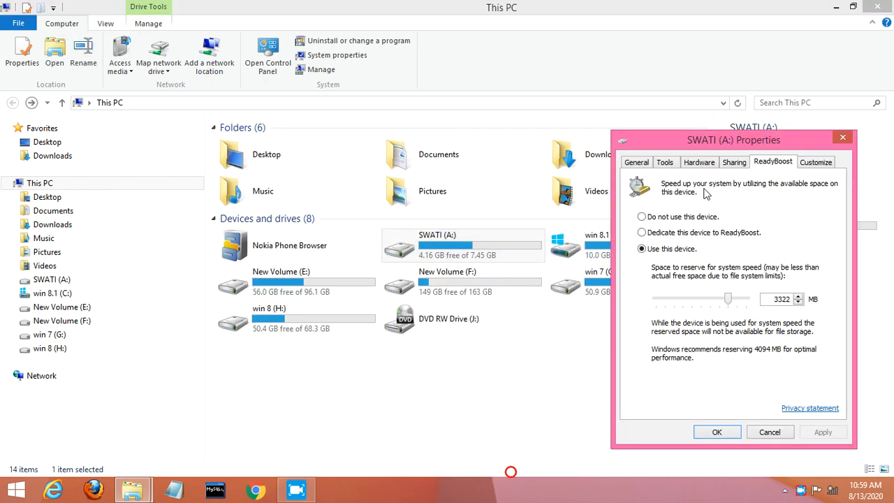
{"action": "left_click", "coordinate": [668, 218]}
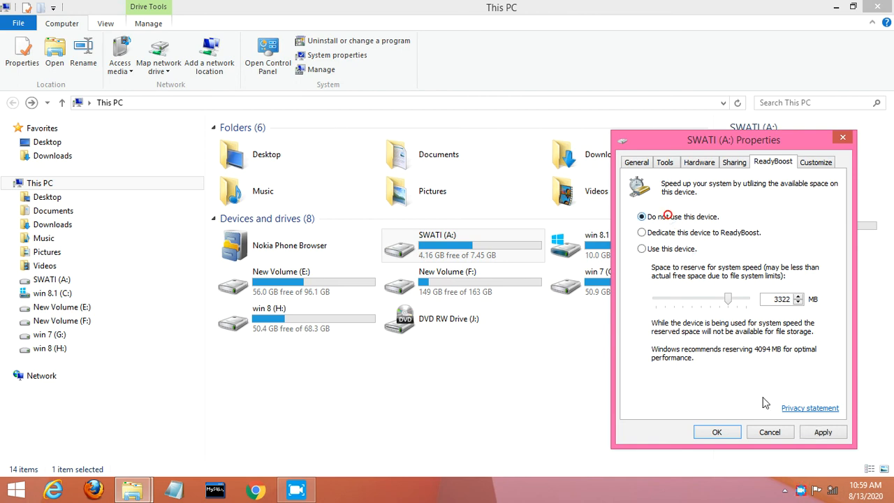
{"action": "left_click", "coordinate": [823, 433]}
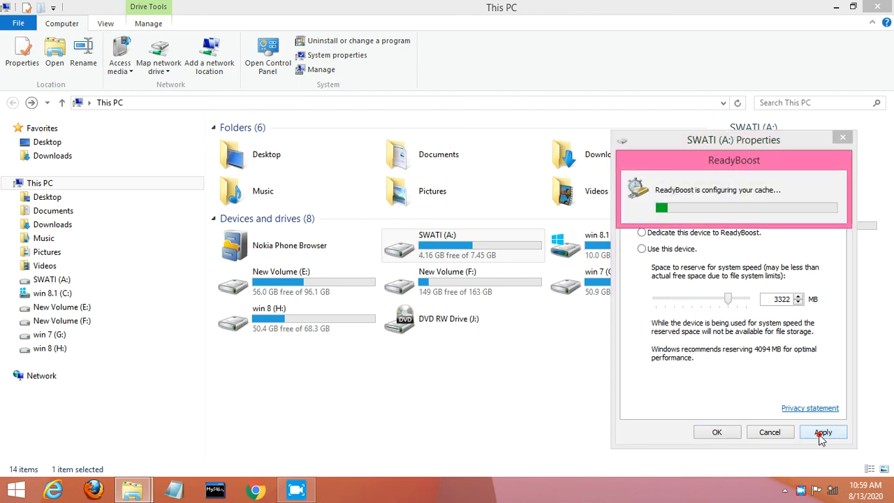